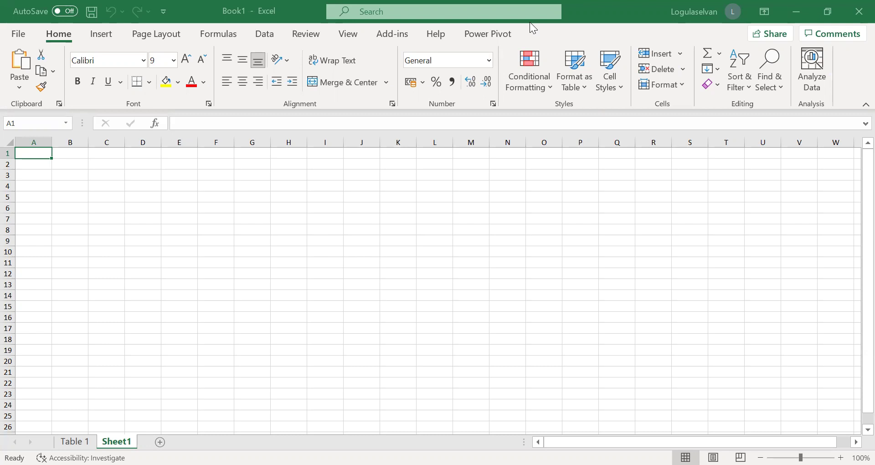
# - Switch to Chrome, close the floating video ad and examine the USD/INR historical data table on Investing.com
pyautogui.hotkey('alt', 'Tab')
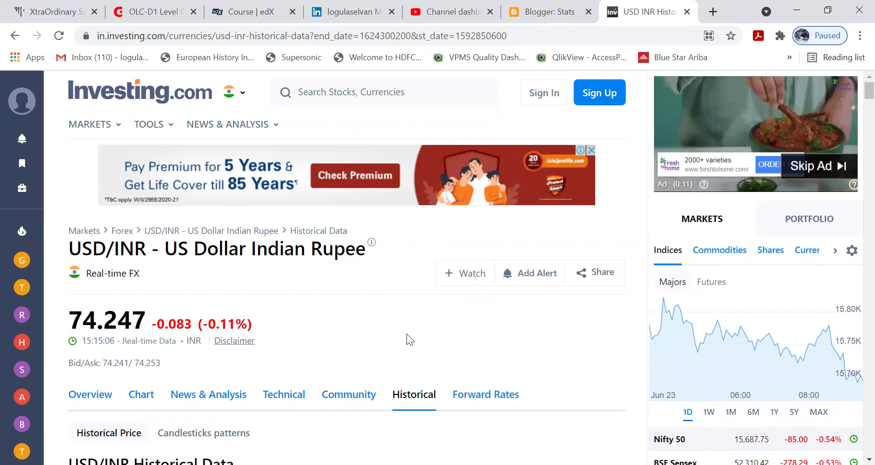
pyautogui.scroll(-1, 407, 339)
pyautogui.scroll(-7, 407, 340)
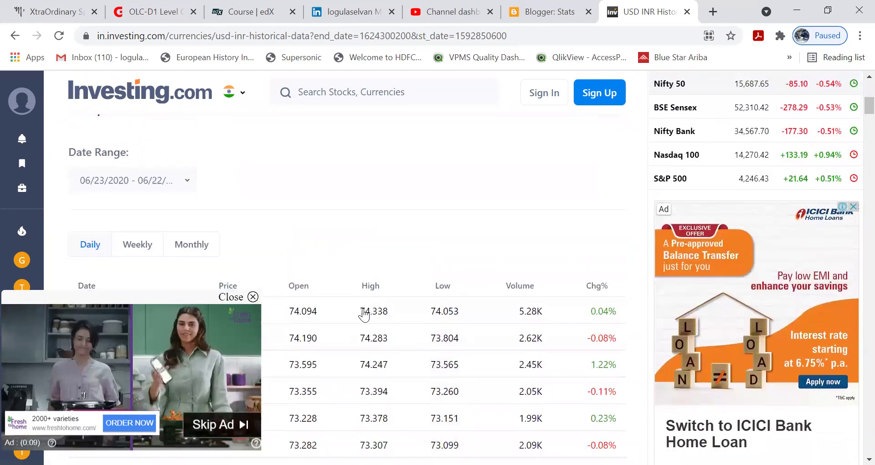
pyautogui.click(253, 298)
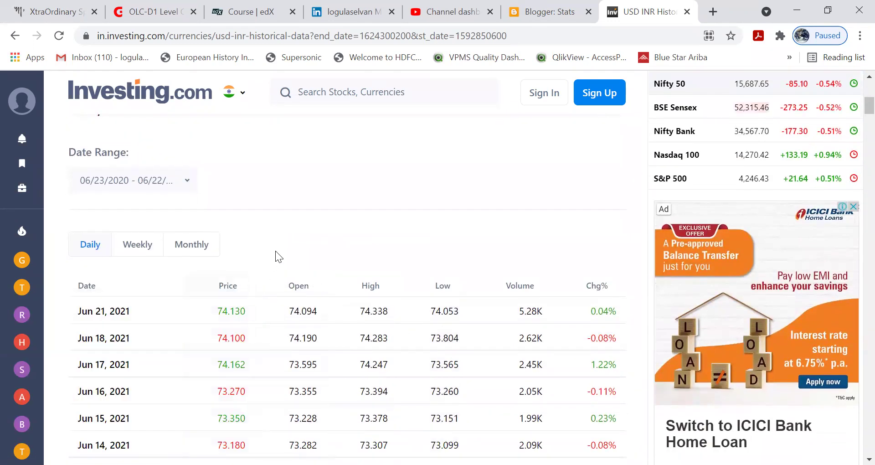
pyautogui.scroll(-3, 276, 255)
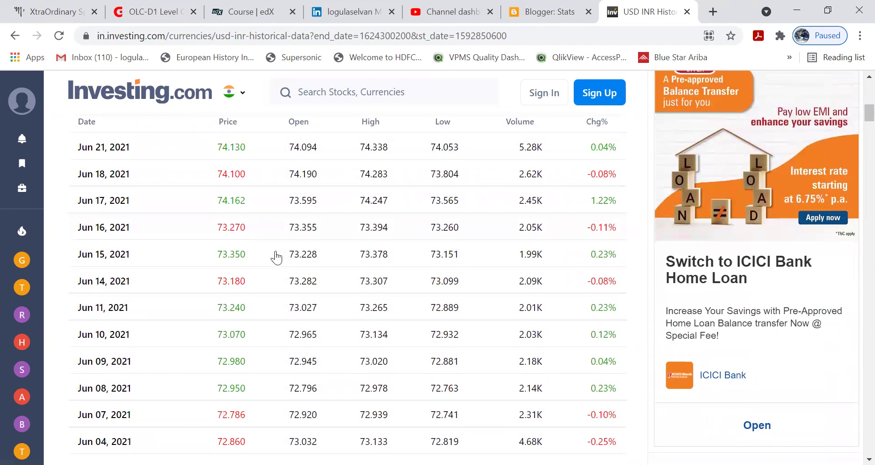
pyautogui.scroll(1, 277, 254)
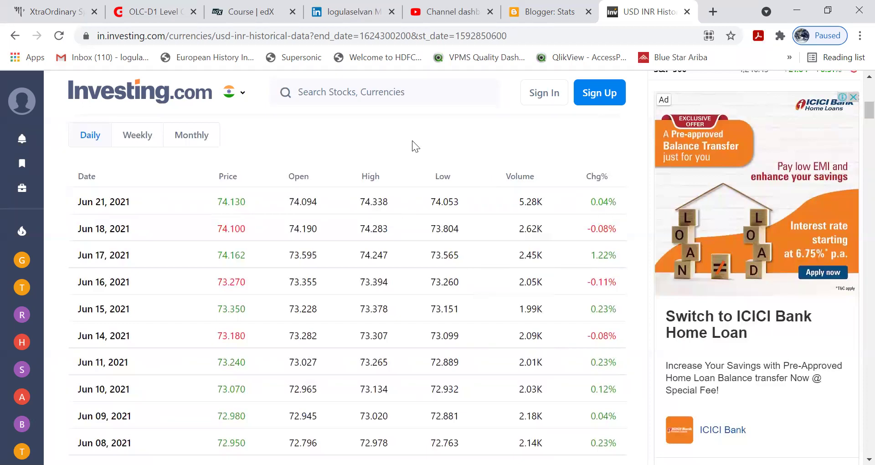
pyautogui.scroll(3, 415, 145)
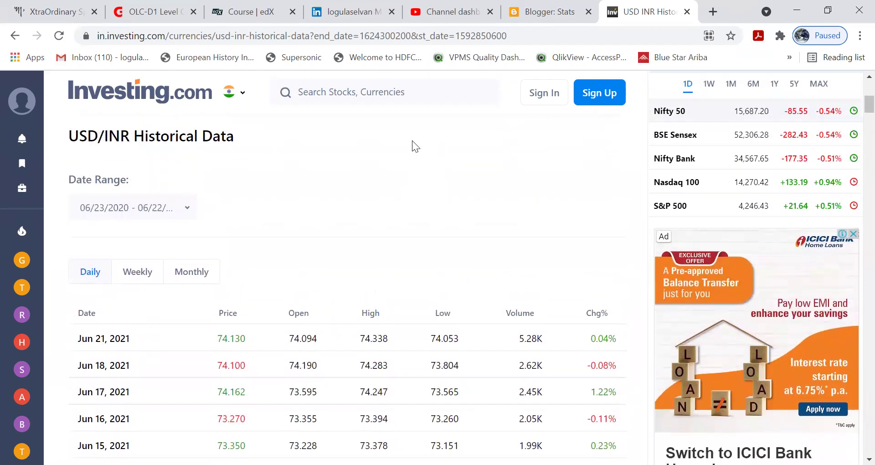
# - Apply the date range 06/23/2020 to 06/22/2021 to the USD/INR historical data
pyautogui.scroll(-1, 415, 146)
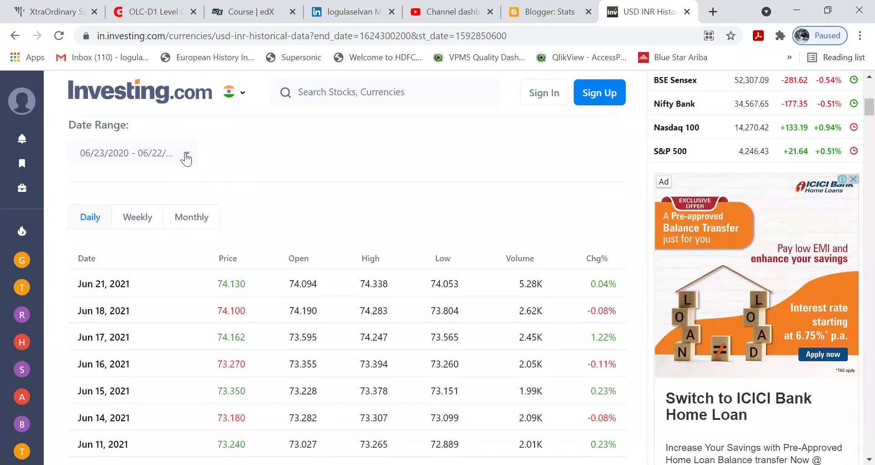
pyautogui.click(186, 156)
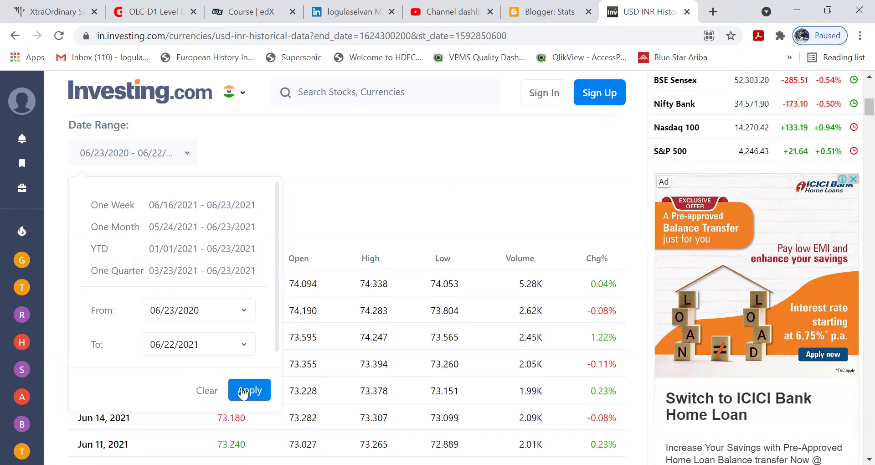
pyautogui.click(246, 389)
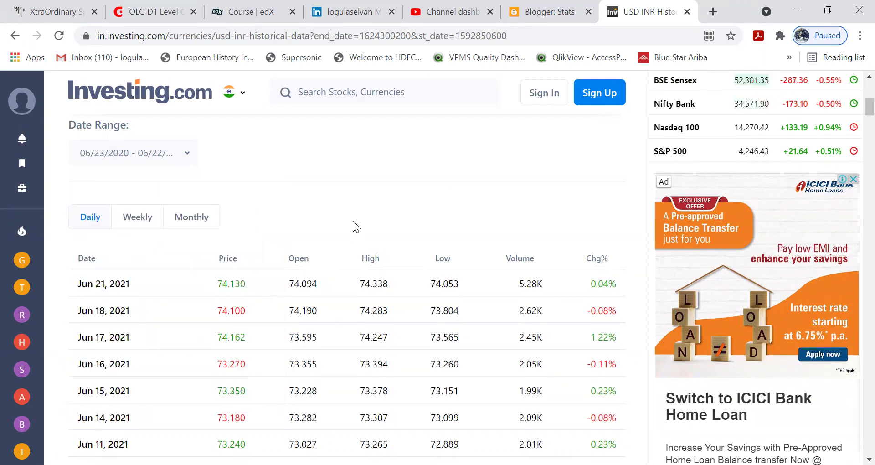
# - Examine the daily USD/INR rates back through the earlier months of the historical table
pyautogui.scroll(-18, 356, 226)
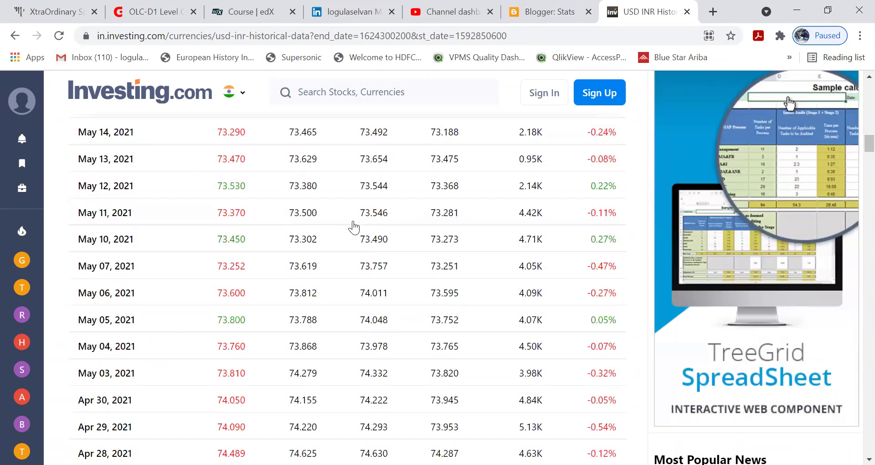
pyautogui.scroll(-13, 353, 227)
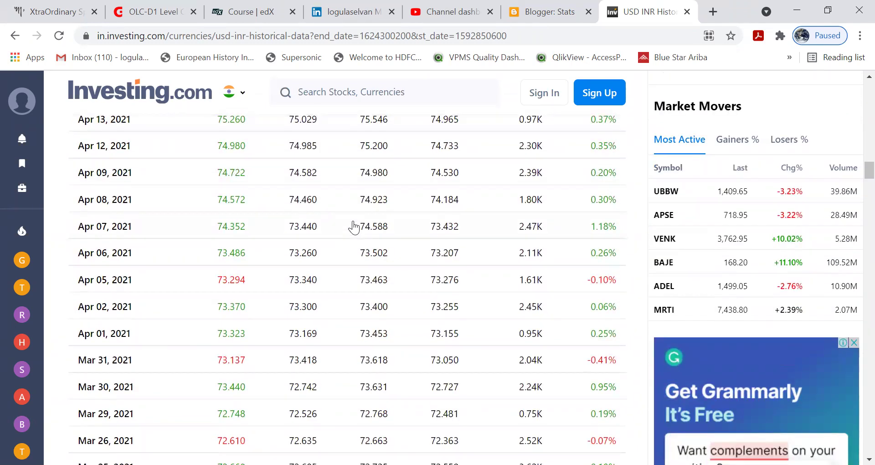
pyautogui.scroll(-10, 354, 227)
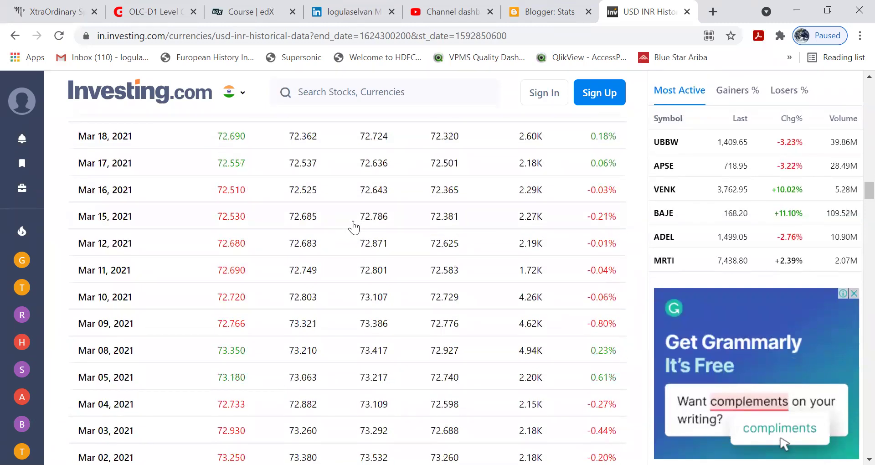
pyautogui.scroll(16, 353, 226)
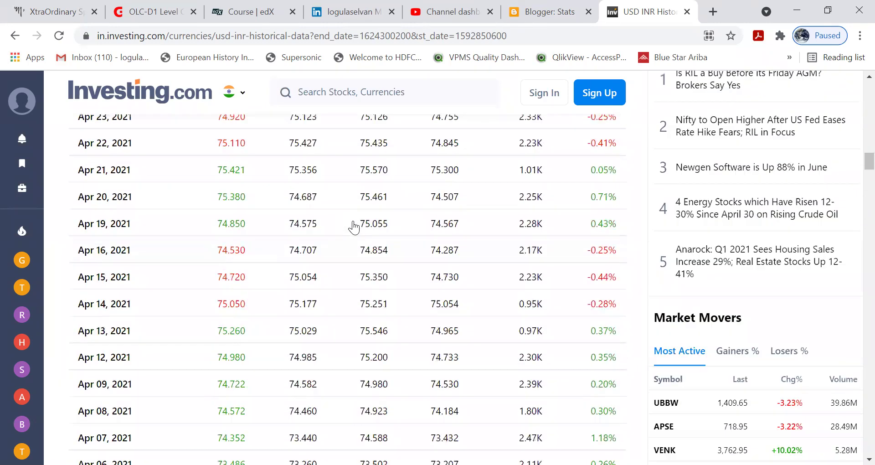
pyautogui.scroll(20, 354, 226)
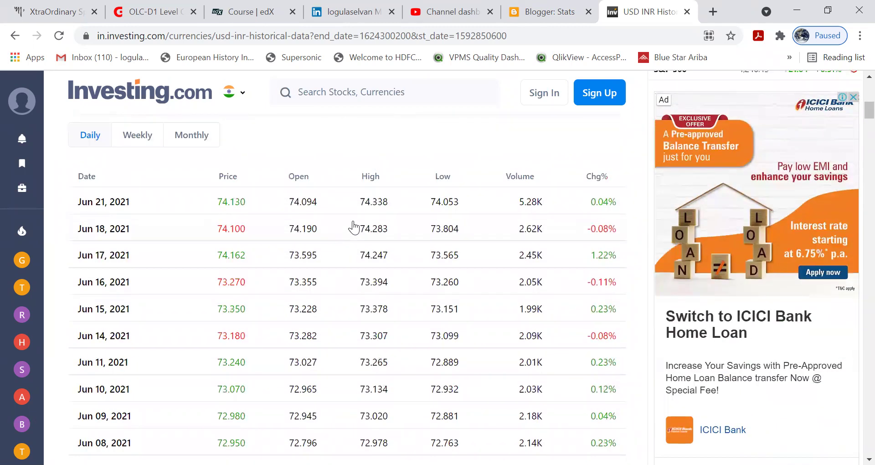
pyautogui.scroll(2, 354, 226)
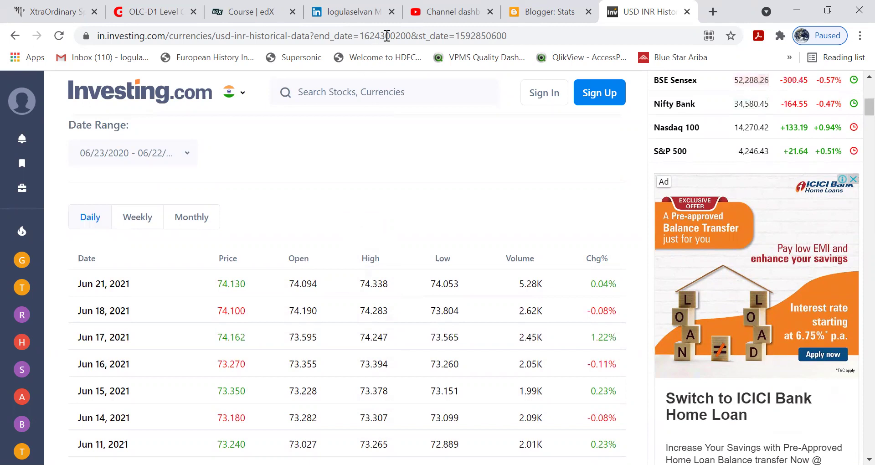
# - Switch to Excel and start a new data import from a web source
pyautogui.hotkey('alt', 'Tab')
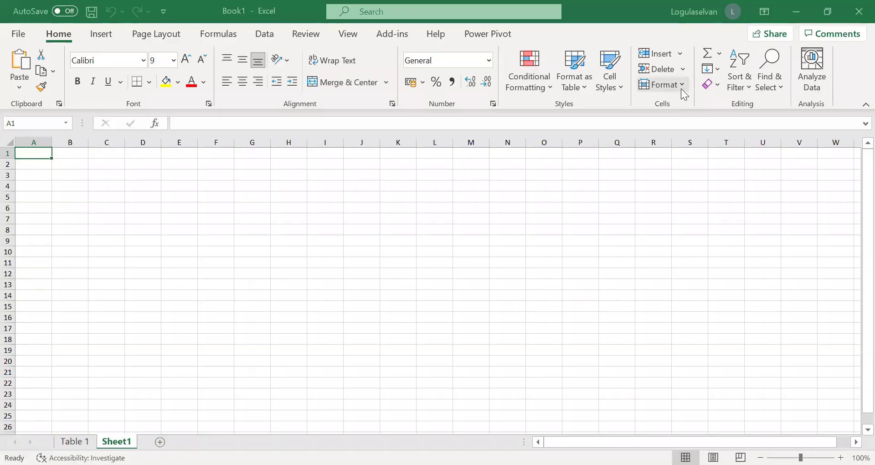
pyautogui.click(264, 38)
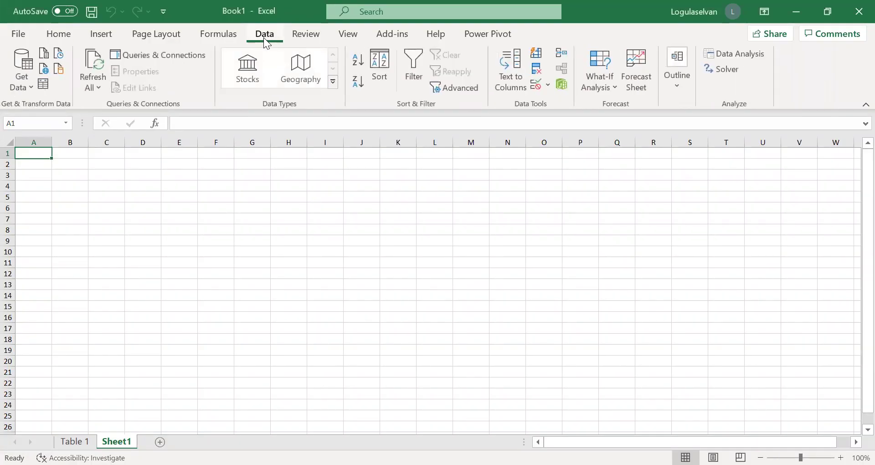
pyautogui.click(26, 85)
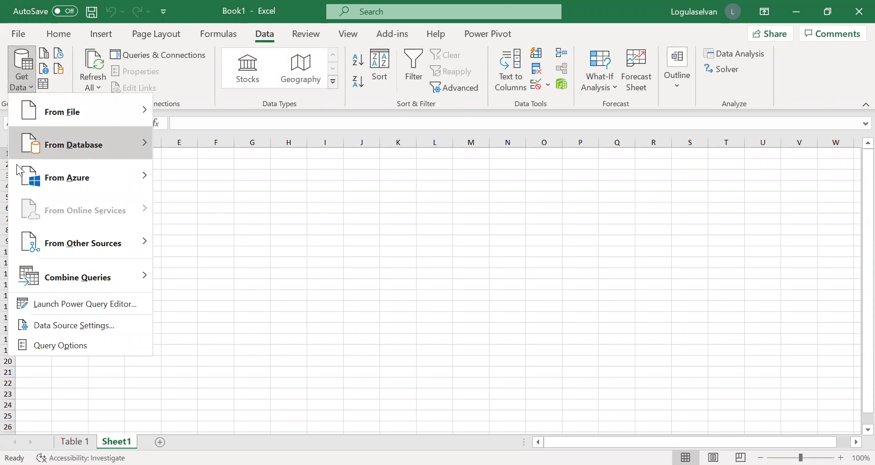
pyautogui.moveTo(40, 249)
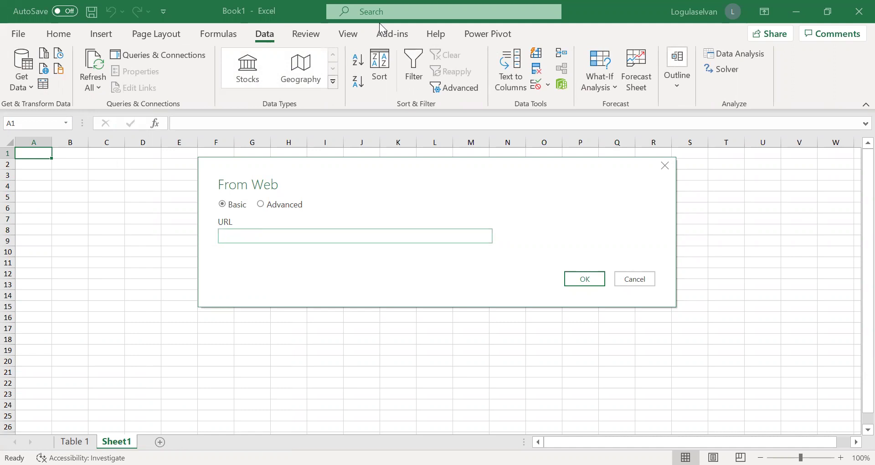
# - Copy the USD/INR historical data page's address from Chrome and connect Excel's web import to that URL using the Basic option
pyautogui.hotkey('alt', 'Tab')
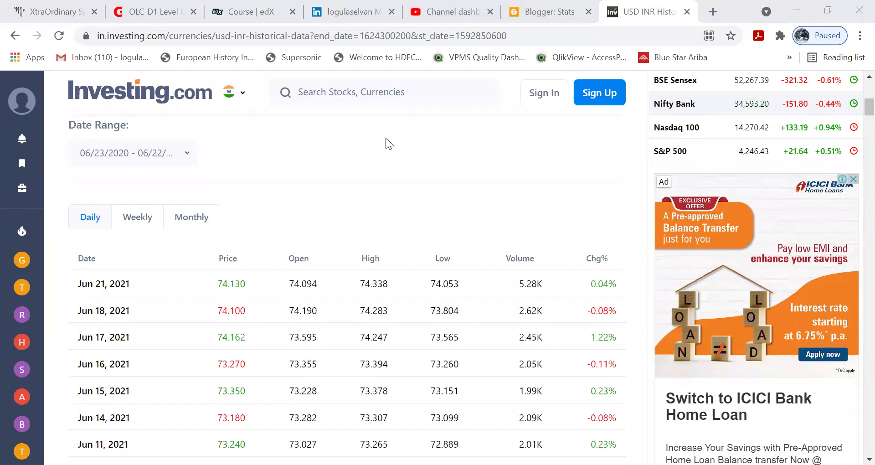
pyautogui.click(373, 37)
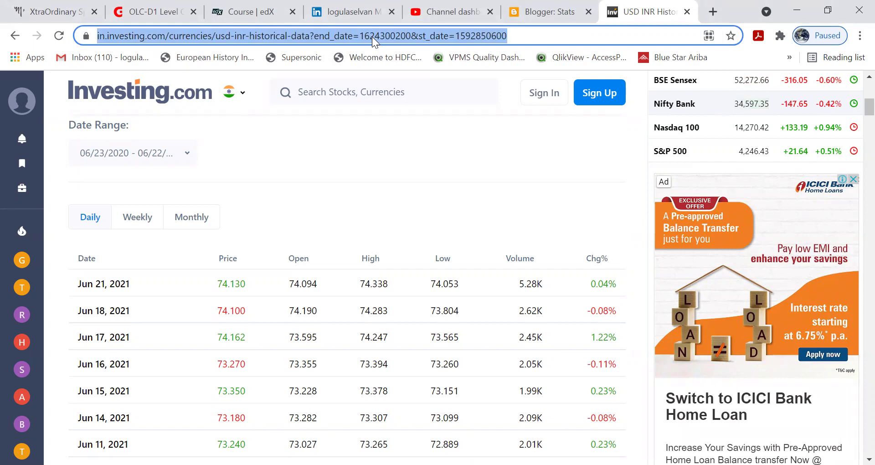
pyautogui.hotkey('alt', 'Tab')
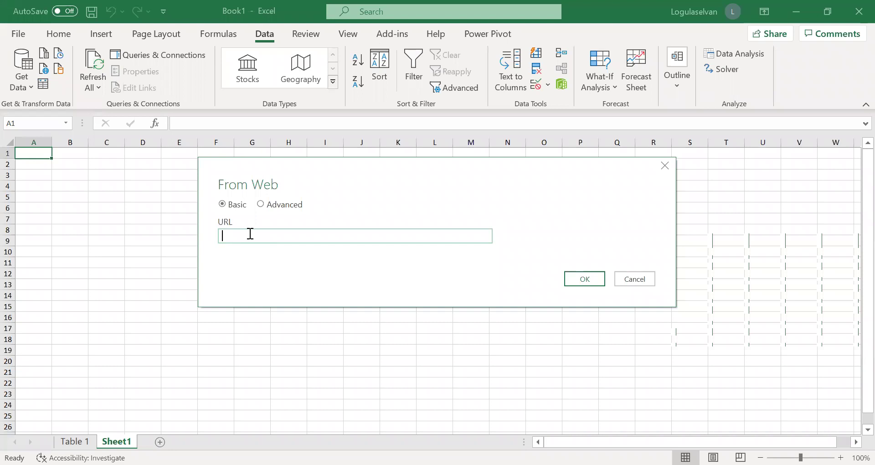
pyautogui.hotkey('ctrl', 'v')
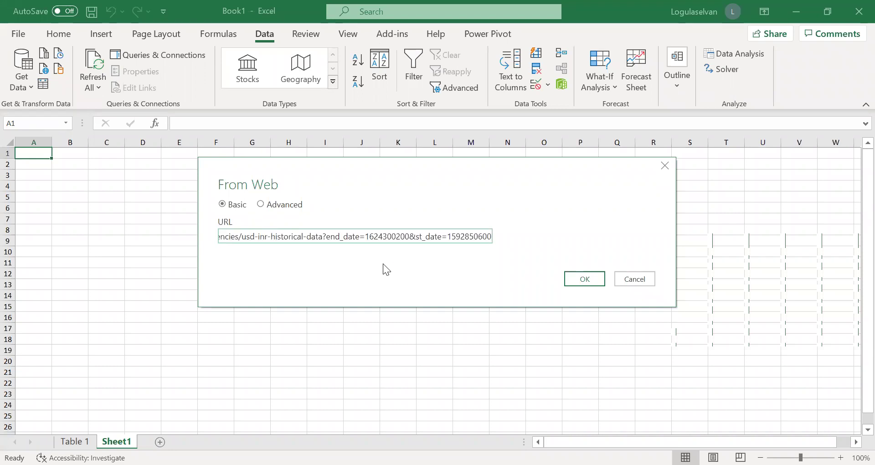
pyautogui.click(584, 279)
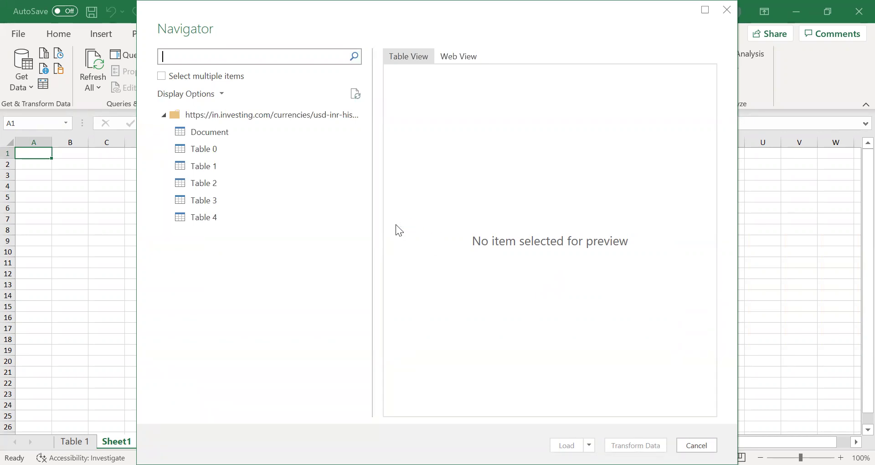
# - Preview the web page's Document item and Table 0 through Table 4 to find the historical rates
pyautogui.click(236, 138)
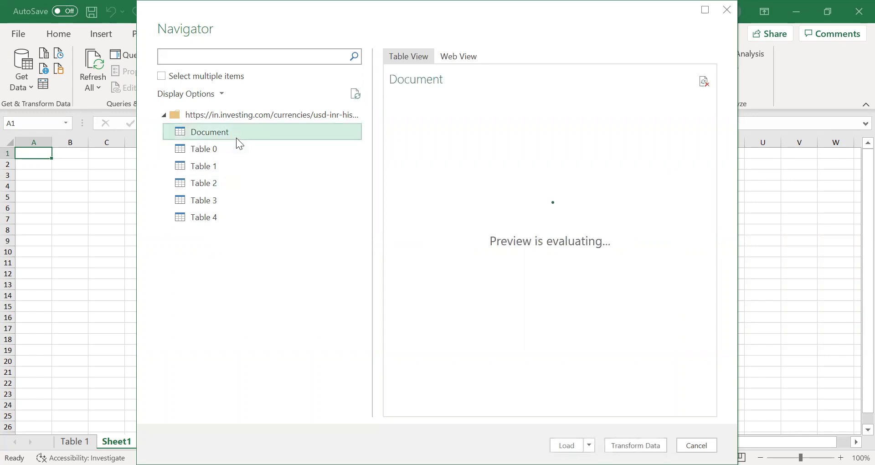
pyautogui.click(217, 149)
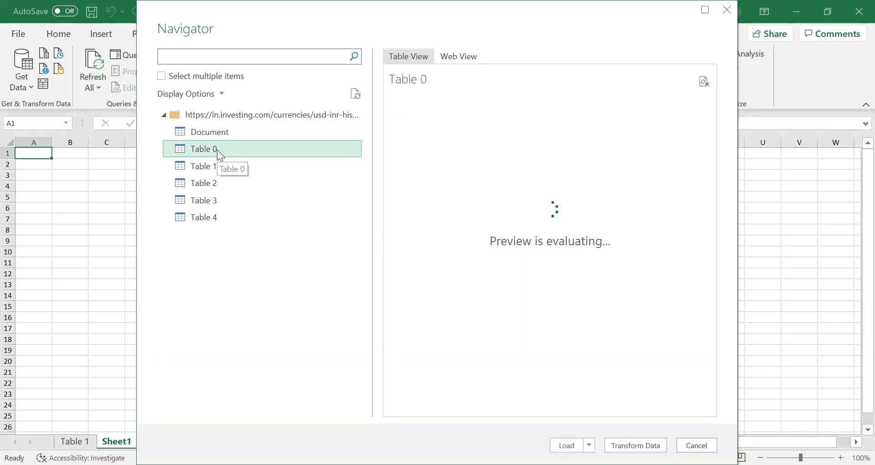
pyautogui.click(215, 165)
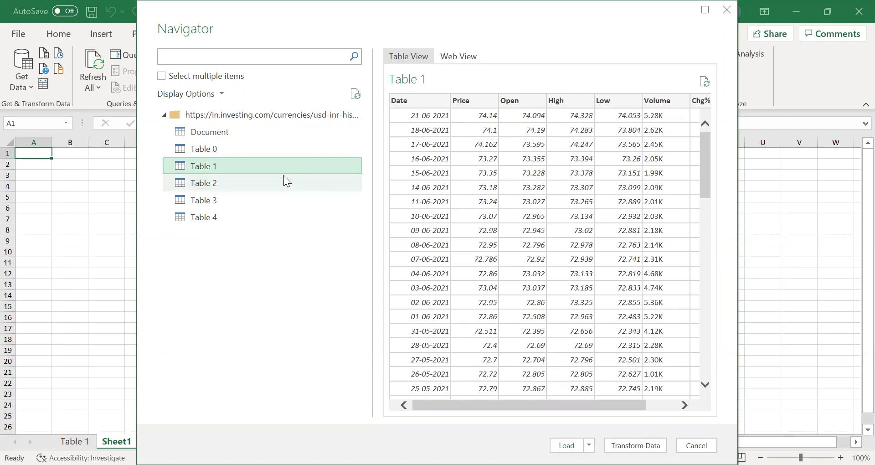
pyautogui.click(244, 183)
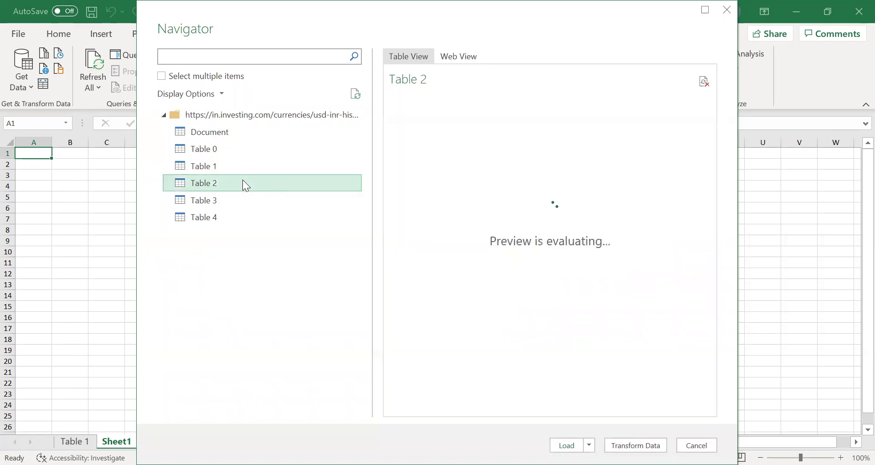
pyautogui.click(218, 203)
pyautogui.click(209, 221)
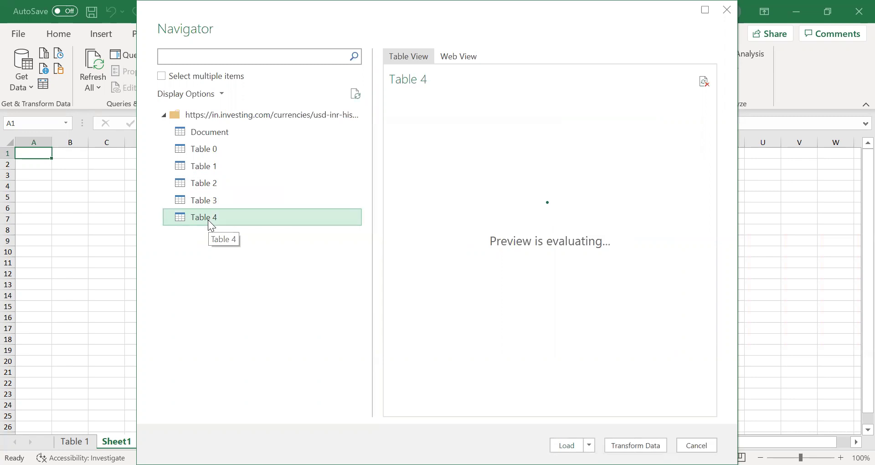
# - Load Table 1 with the historical rates from the web page into the workbook
pyautogui.click(215, 169)
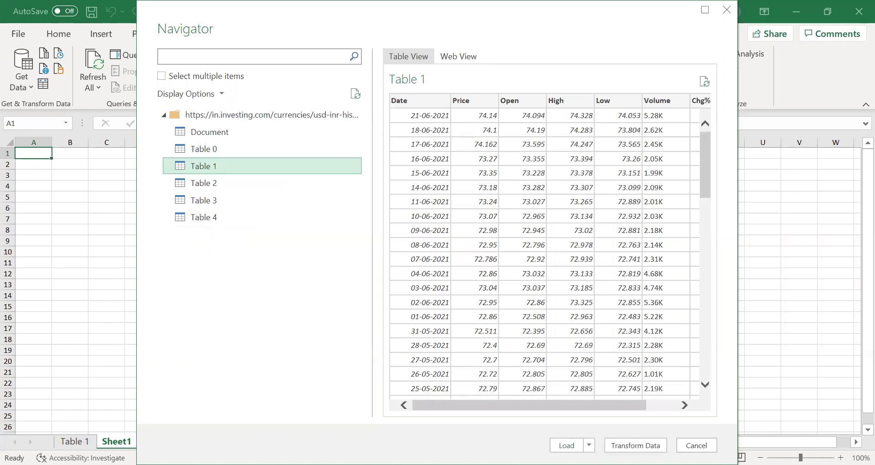
pyautogui.click(567, 445)
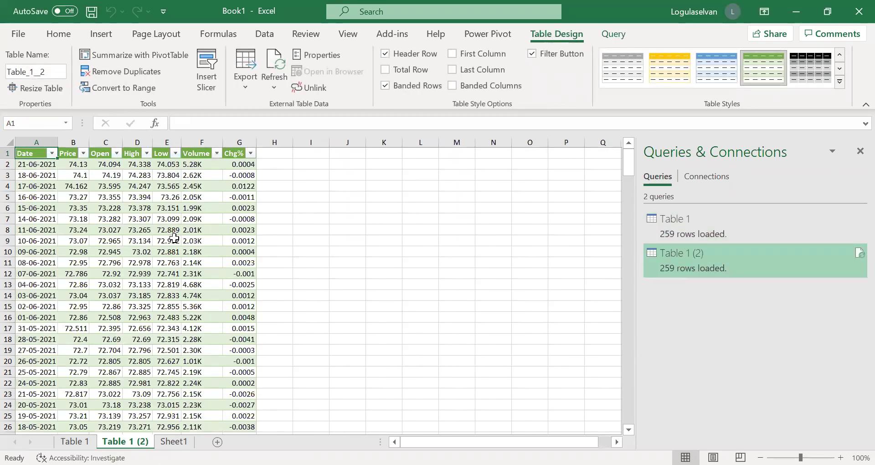
# - Examine the Date column of the imported table from its first rows down to the last record
pyautogui.click(50, 175)
pyautogui.press('Down')
pyautogui.press('Down')
pyautogui.press('Down')
pyautogui.press('Down')
pyautogui.press('Down')
pyautogui.press('Down')
pyautogui.press('Down')
pyautogui.press('Down')
pyautogui.press('Down')
pyautogui.press('Down')
pyautogui.press('Down')
pyautogui.press('Down')
pyautogui.press('Down')
pyautogui.press('Down')
pyautogui.press('Down')
pyautogui.press('Down')
pyautogui.press('Down')
pyautogui.press('Down')
pyautogui.press('Down')
pyautogui.press('Down')
pyautogui.press('Down')
pyautogui.press('Down')
pyautogui.press('Down')
pyautogui.press('Down')
pyautogui.press('Down')
pyautogui.press('Down')
pyautogui.press('Down')
pyautogui.press('Down')
pyautogui.press('Down')
pyautogui.press('Down')
pyautogui.press('Down')
pyautogui.press('Down')
pyautogui.press('Down')
pyautogui.press('Down')
pyautogui.press('Down')
pyautogui.press('Down')
pyautogui.press('Down')
pyautogui.press('Down')
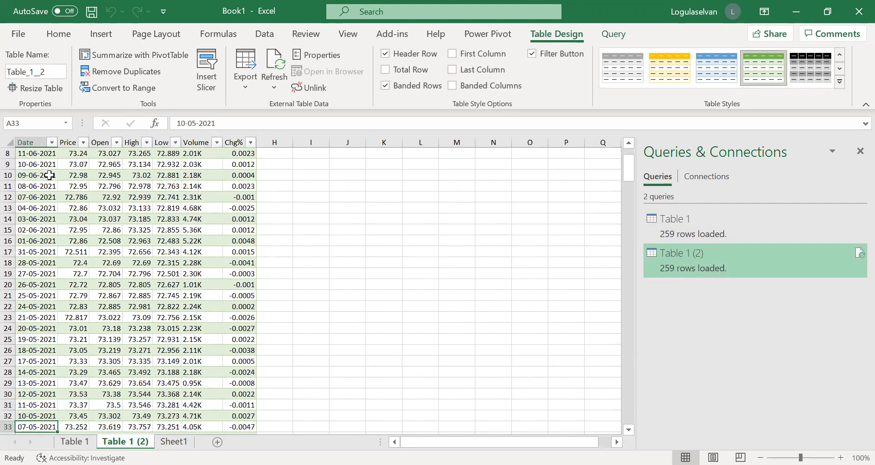
pyautogui.press('Down')
pyautogui.press('Down')
pyautogui.press('Down')
pyautogui.press('Down')
pyautogui.press('Down')
pyautogui.press('Down')
pyautogui.press('Down')
pyautogui.press('Down')
pyautogui.press('Down')
pyautogui.press('Down')
pyautogui.press('Down')
pyautogui.press('Down')
pyautogui.press('Down')
pyautogui.press('Down')
pyautogui.press('Down')
pyautogui.press('Down')
pyautogui.press('Down')
pyautogui.press('Down')
pyautogui.press('Down')
pyautogui.press('Down')
pyautogui.press('Down')
pyautogui.press('Down')
pyautogui.press('Down')
pyautogui.press('Down')
pyautogui.press('Down')
pyautogui.press('Down')
pyautogui.press('Down')
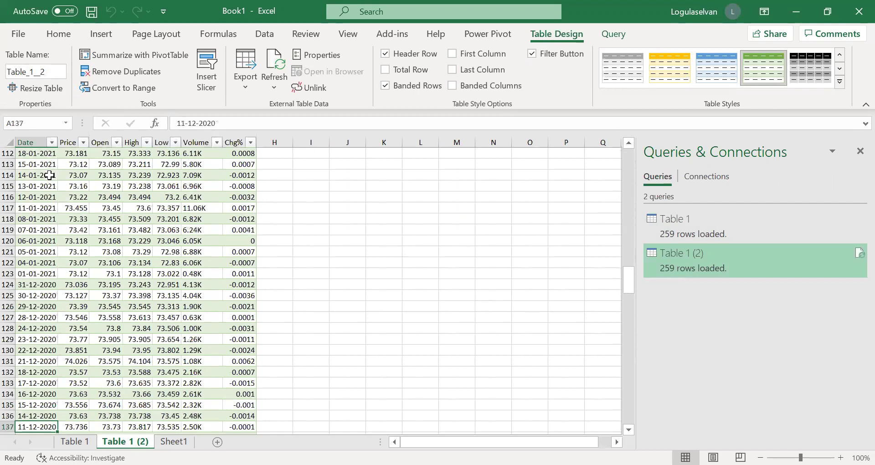
pyautogui.press('Down')
pyautogui.press('Down')
pyautogui.press('Down')
pyautogui.press('Down')
pyautogui.press('Down')
pyautogui.press('Down')
pyautogui.press('Down')
pyautogui.press('Down')
pyautogui.press('Down')
pyautogui.press('Down')
pyautogui.press('Down')
pyautogui.press('Down')
pyautogui.press('Down')
pyautogui.press('Down')
pyautogui.press('Down')
pyautogui.press('Down')
pyautogui.press('Down')
pyautogui.press('Down')
pyautogui.press('Down')
pyautogui.press('Down')
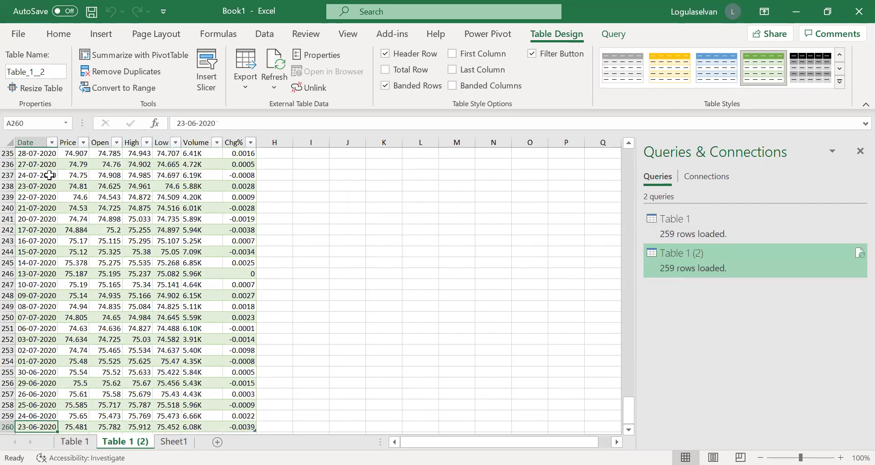
pyautogui.press('Up')
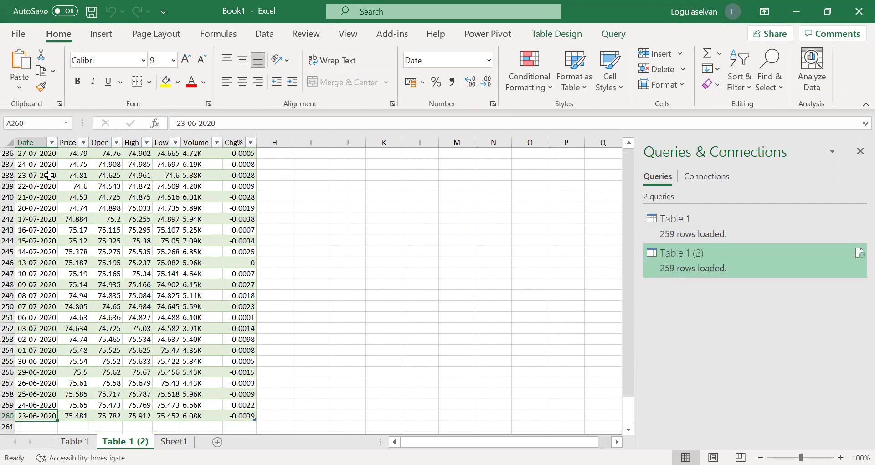
# - Examine the imported table's column headers from Date through Price, Open, High, Low and Volume
pyautogui.hotkey('ctrl', 'Home')
pyautogui.press('Down')
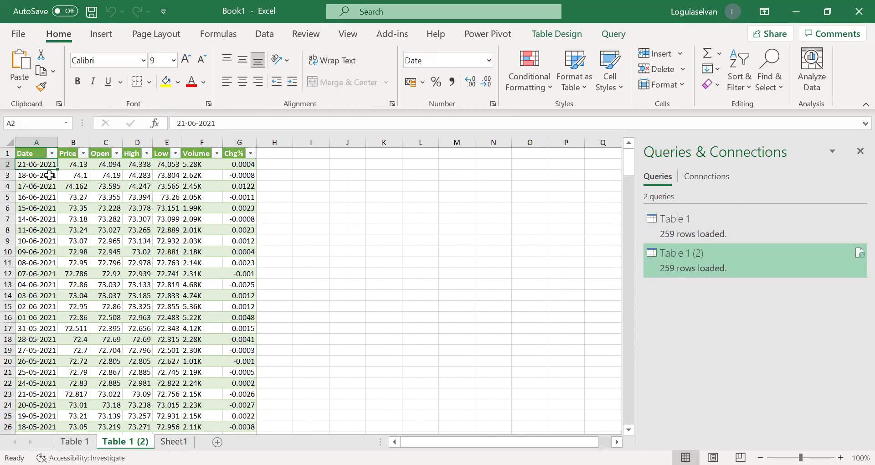
pyautogui.press('Up')
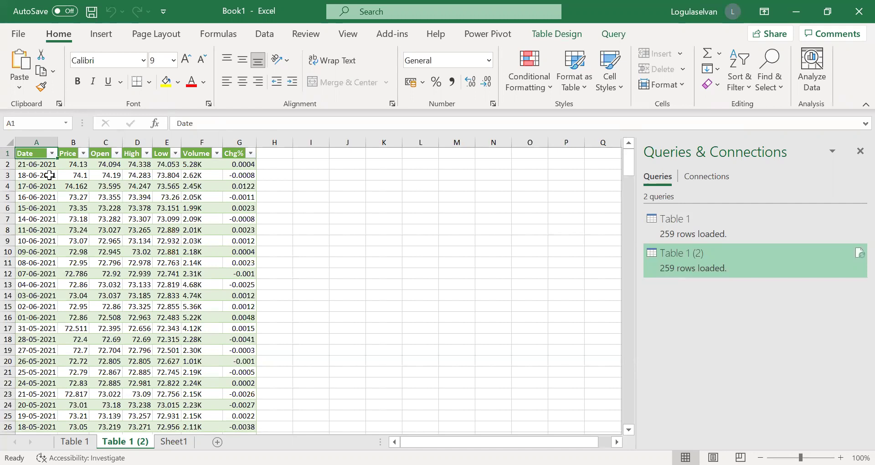
pyautogui.press('Right')
pyautogui.press('Right')
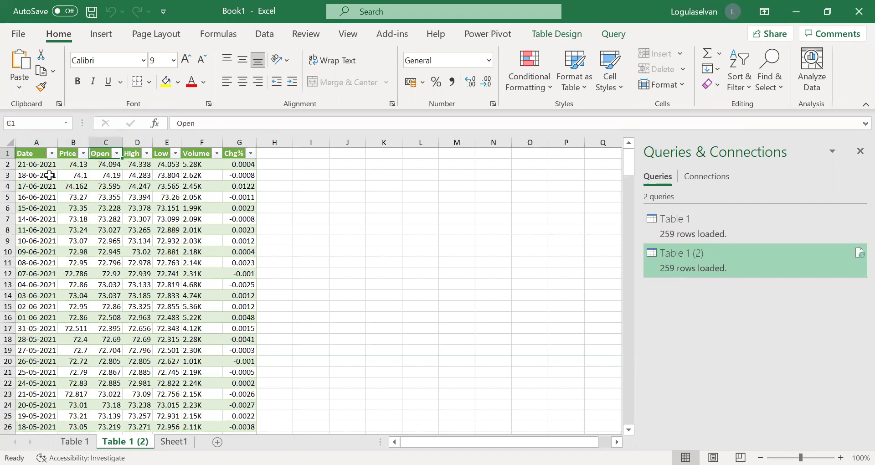
pyautogui.press('Right')
pyautogui.press('Right')
pyautogui.press('Right')
pyautogui.press('Left')
pyautogui.press('Left')
pyautogui.press('Left')
pyautogui.press('Left')
pyautogui.press('Down')
pyautogui.press('Left')
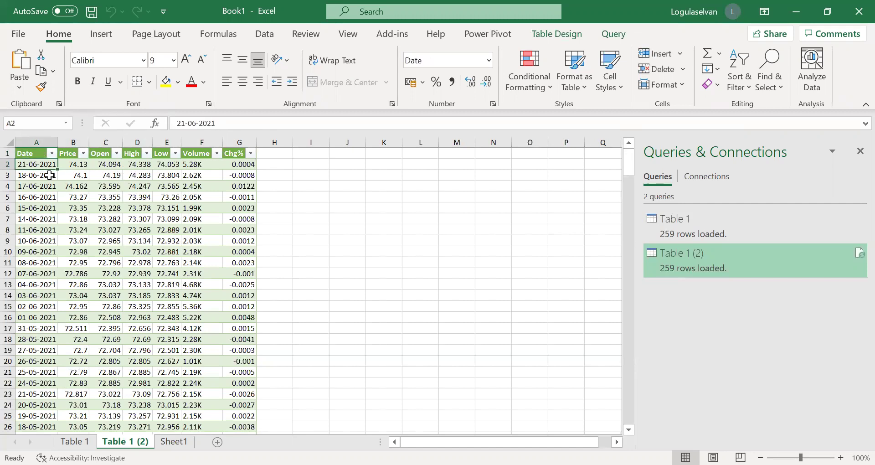
# - Start a forecast worksheet from all Date and Price records of the Table 1 (2) sheet, including the headers
pyautogui.press('Up')
pyautogui.hotkey('shift', 'Right')
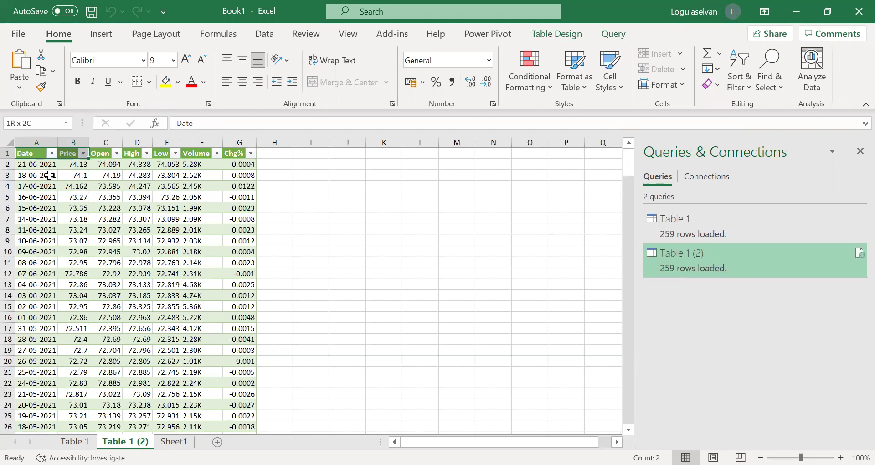
pyautogui.hotkey('ctrl', 'shift', 'Down')
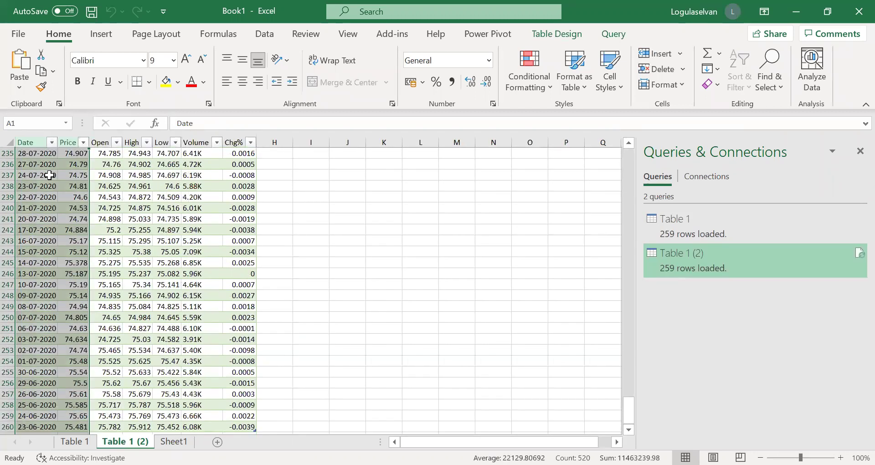
pyautogui.click(268, 36)
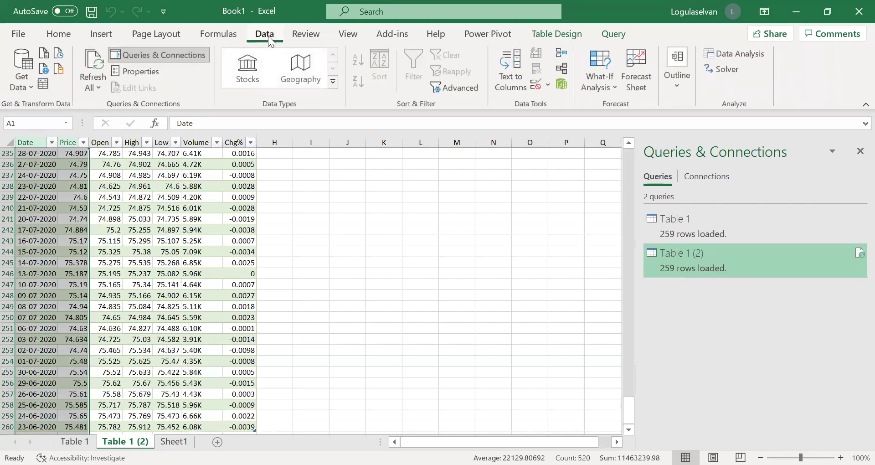
pyautogui.click(637, 77)
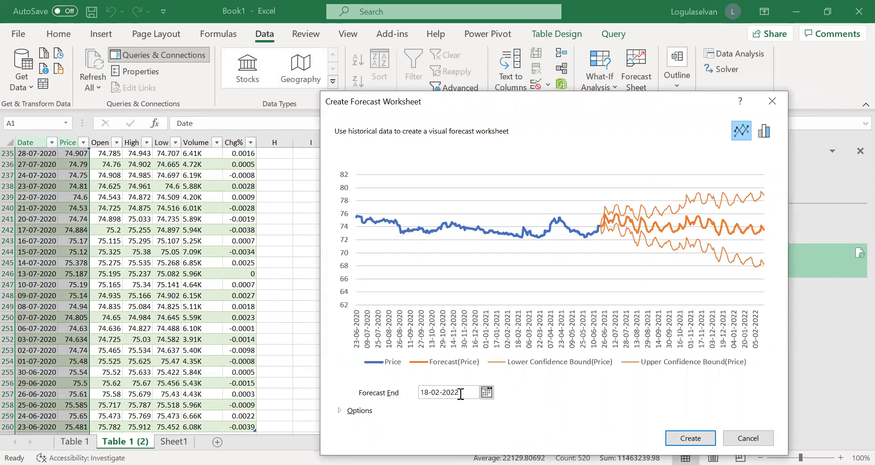
# - Set the forecast end date to 23-07-2021 and create the forecast worksheet
pyautogui.click(487, 392)
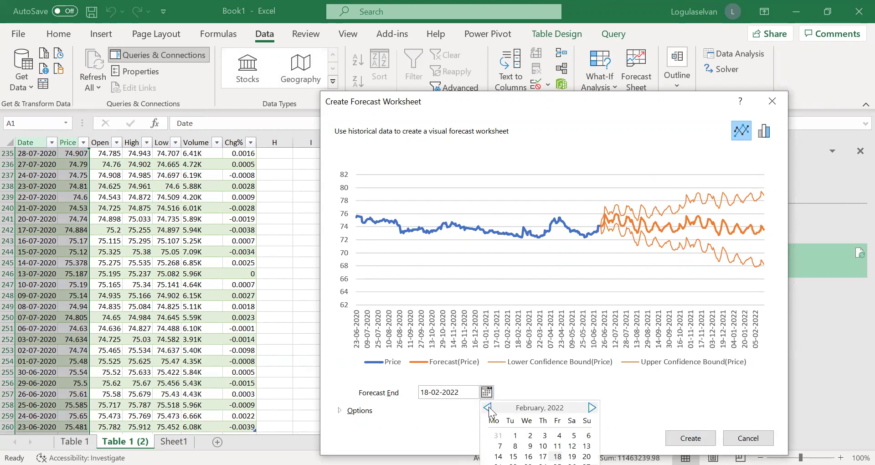
pyautogui.click(488, 406)
pyautogui.click(489, 407)
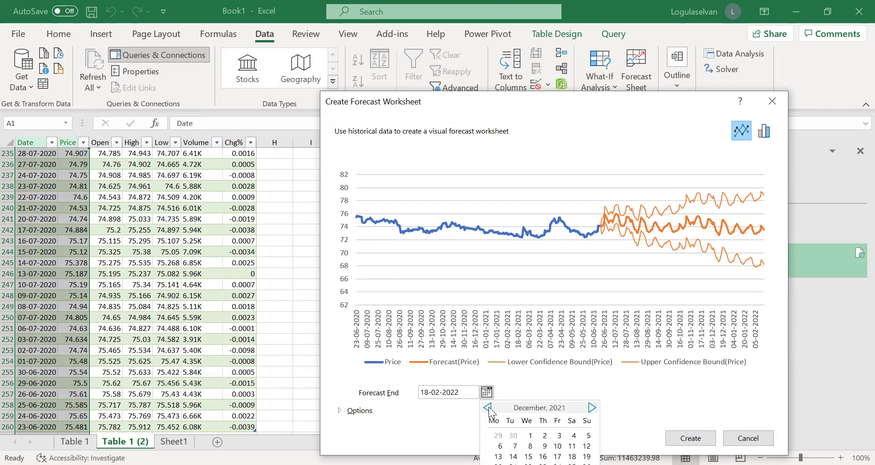
pyautogui.click(488, 406)
pyautogui.click(489, 406)
pyautogui.click(488, 407)
pyautogui.click(489, 406)
pyautogui.click(489, 406)
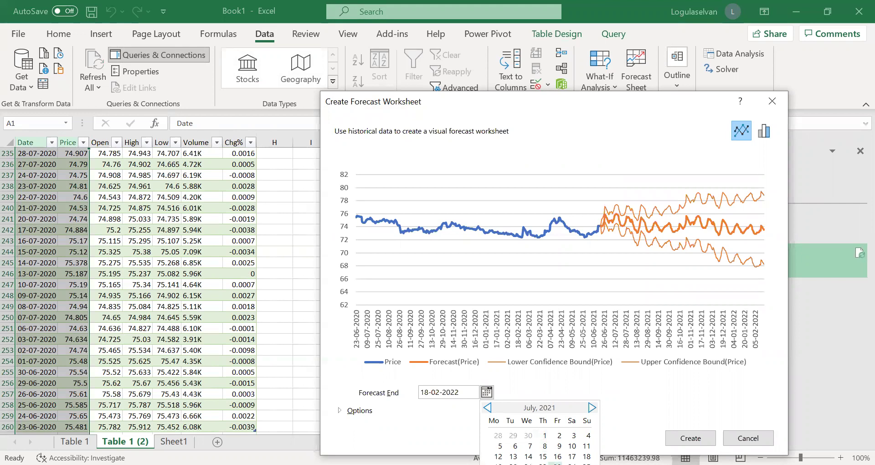
pyautogui.click(556, 463)
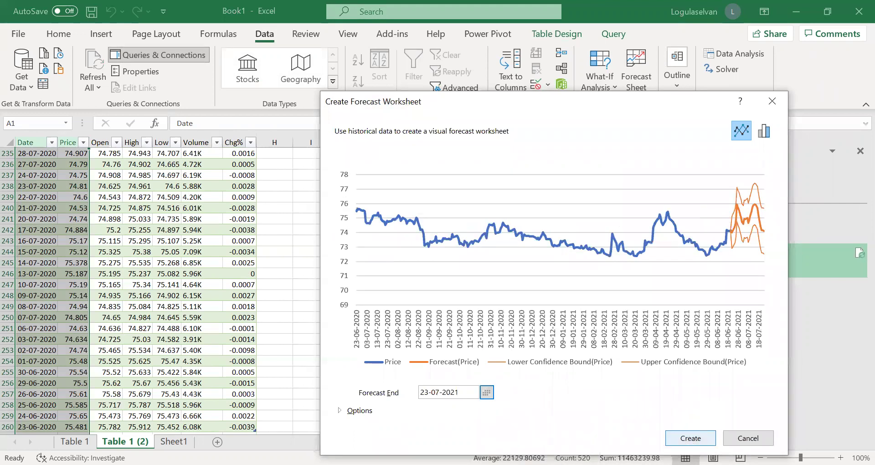
pyautogui.click(690, 438)
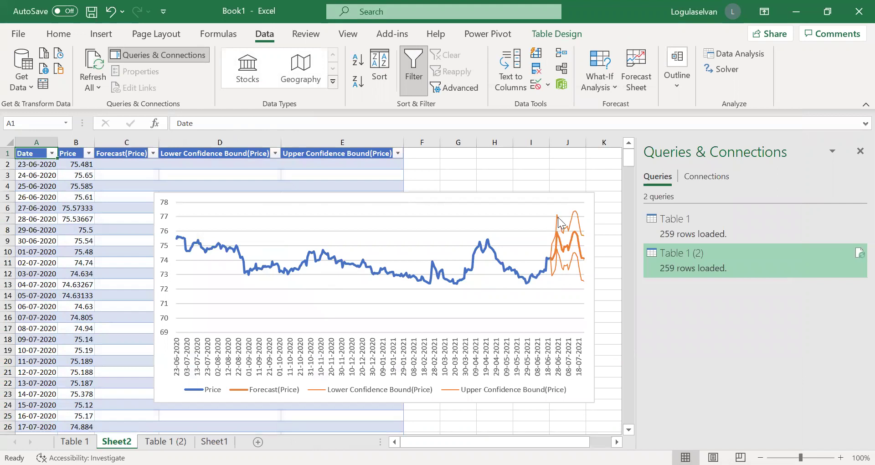
# - Examine the Forecast(Price) column from its first forecast date to the last row, along with the lower and upper confidence bounds
pyautogui.click(64, 307)
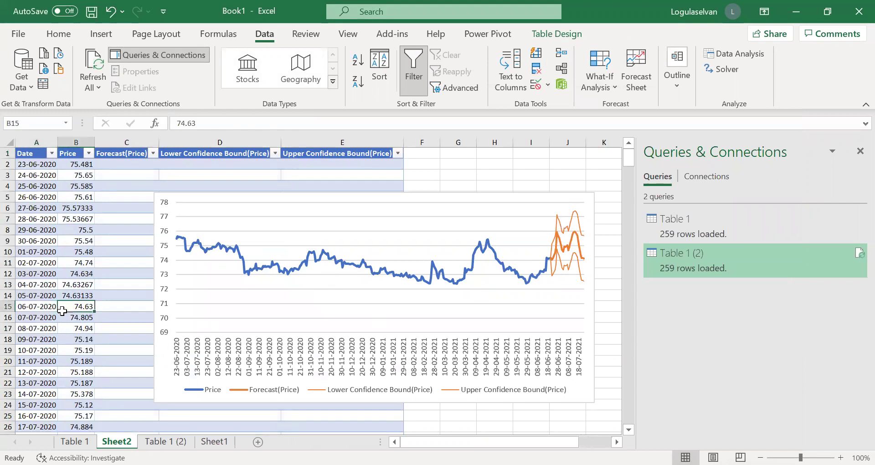
pyautogui.press('Up')
pyautogui.press('Right')
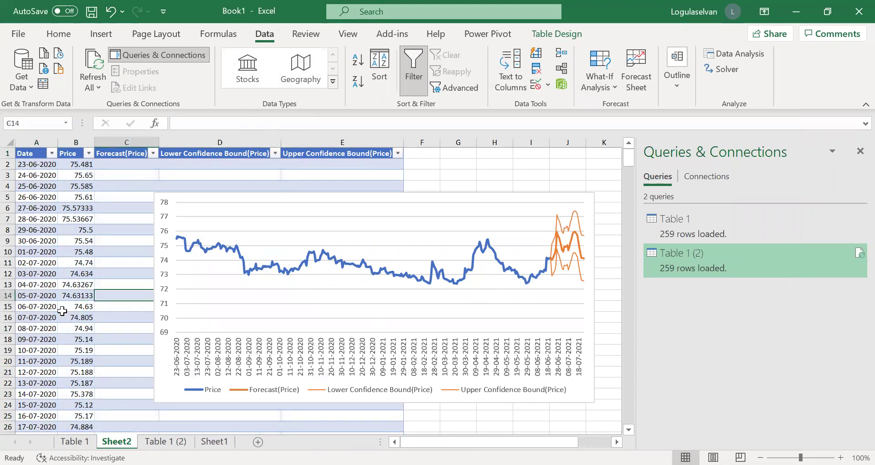
pyautogui.hotkey('ctrl', 'Down')
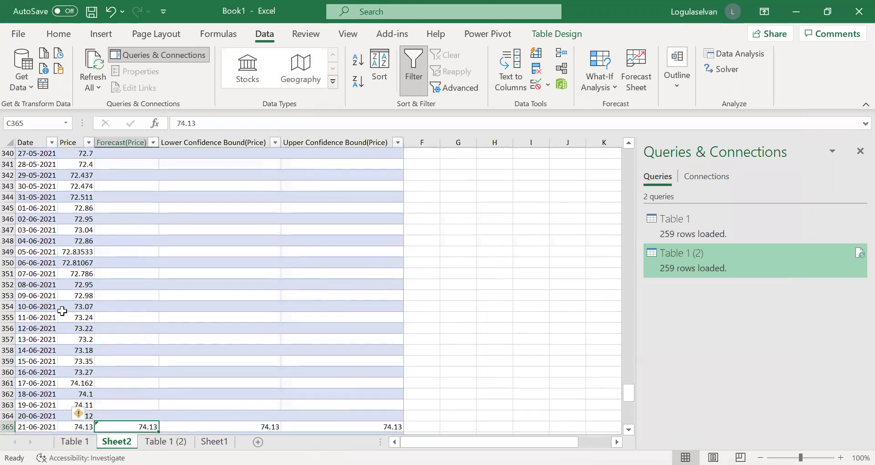
pyautogui.press('Down')
pyautogui.press('Down')
pyautogui.press('Left')
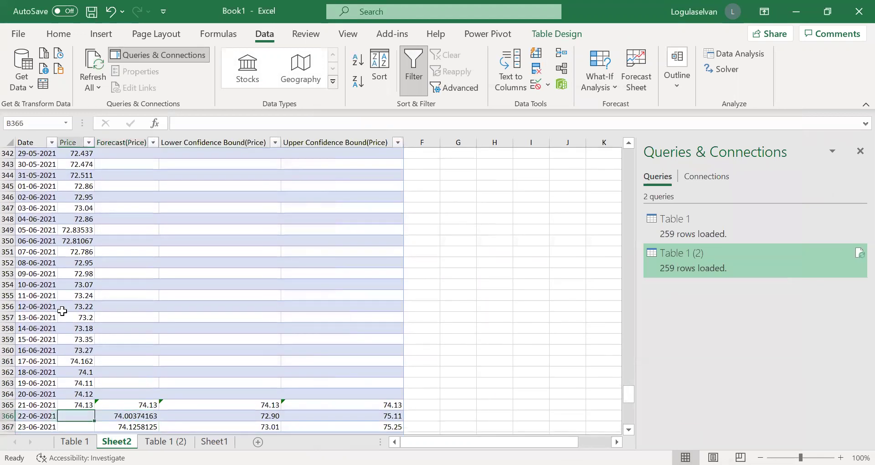
pyautogui.press('Up')
pyautogui.press('Right')
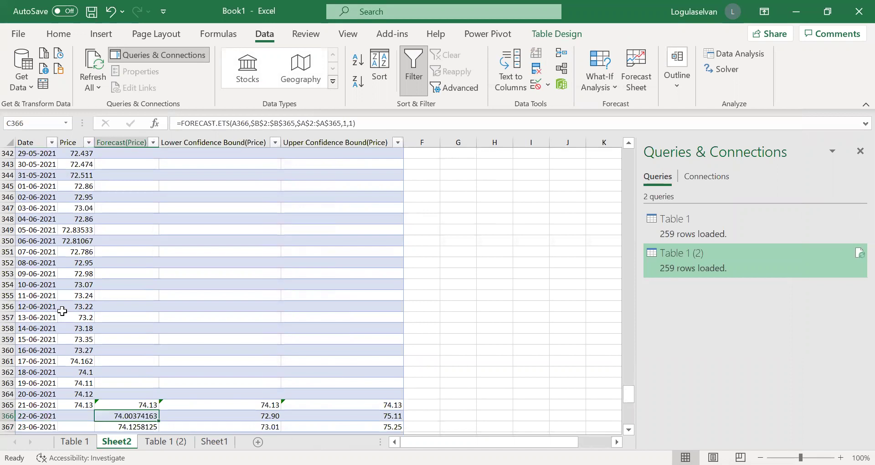
pyautogui.hotkey('ctrl', 'Down')
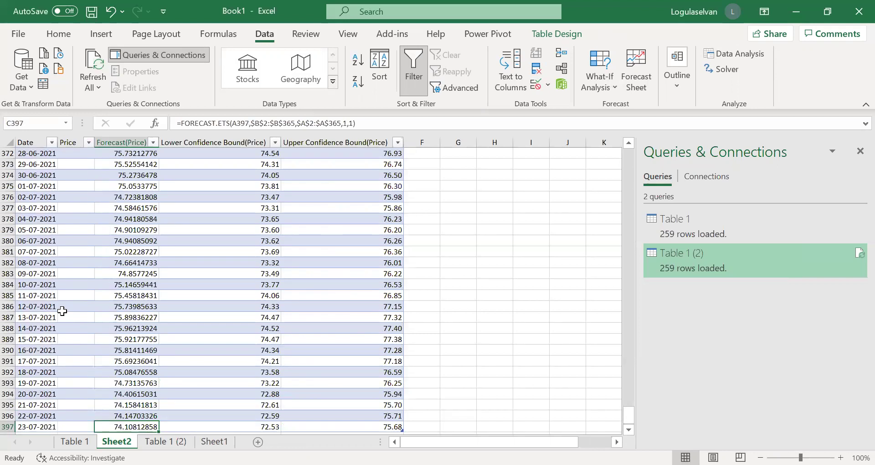
pyautogui.press('Right')
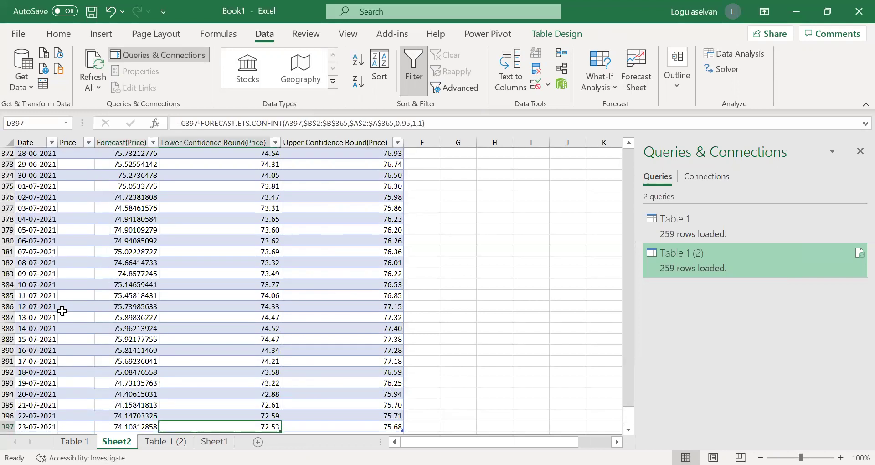
pyautogui.hotkey('ctrl', 'Up')
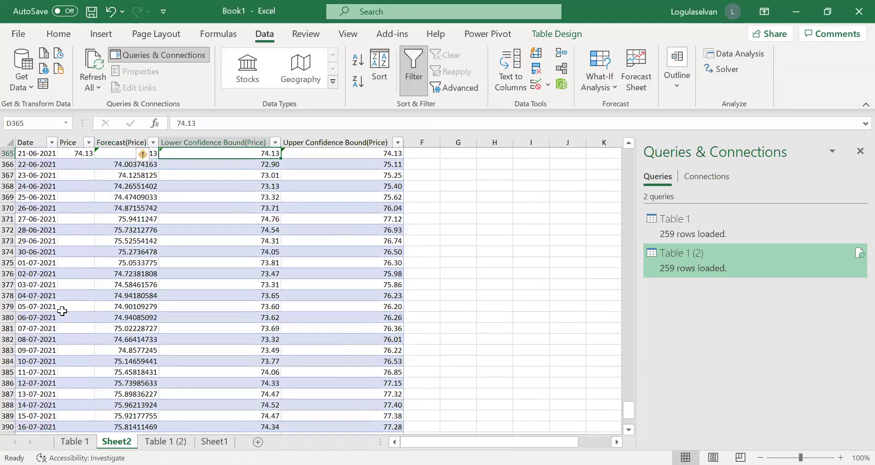
pyautogui.press('Right')
pyautogui.press('Left')
pyautogui.press('Left')
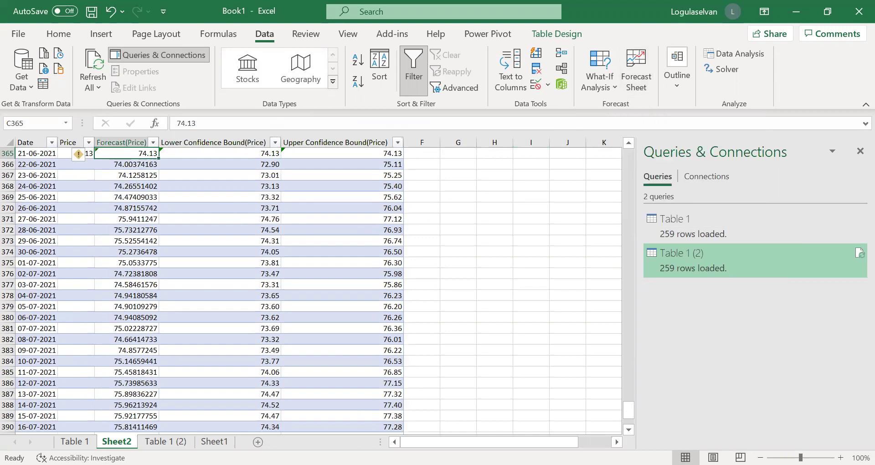
# - Review the forecast options, including the confidence interval, for the Date and Price data on the Table 1 sheet without creating a worksheet
pyautogui.click(75, 442)
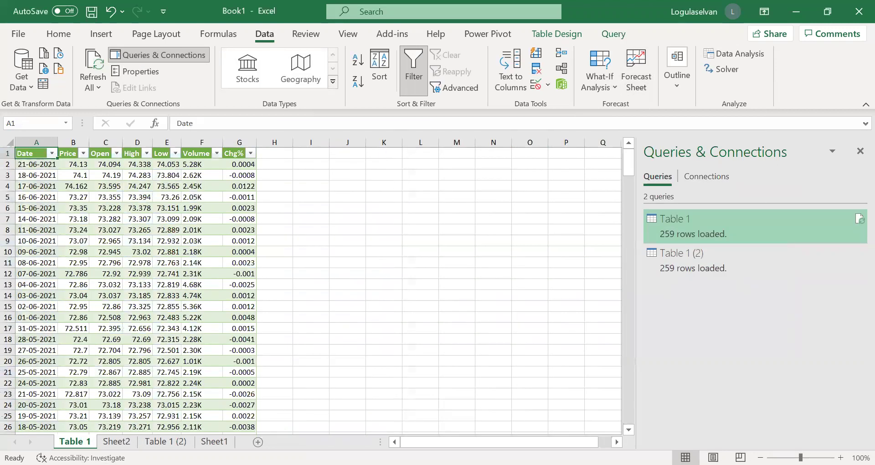
pyautogui.hotkey('shift', 'Right')
pyautogui.hotkey('ctrl', 'shift', 'Down')
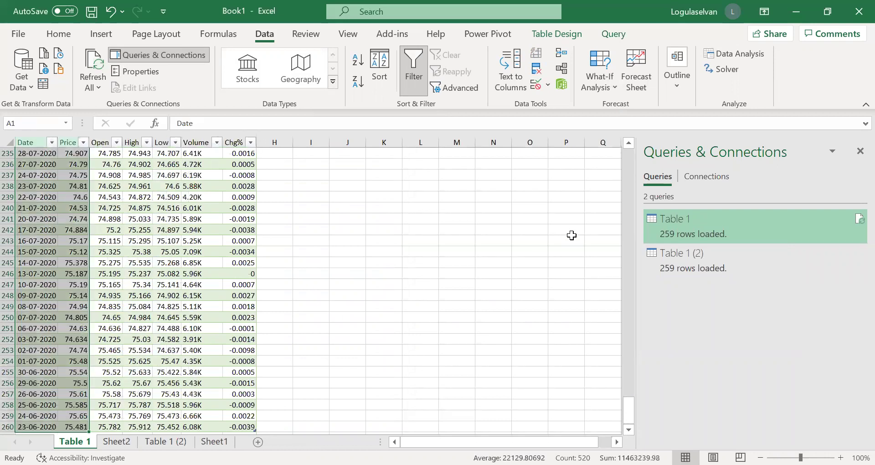
pyautogui.click(637, 81)
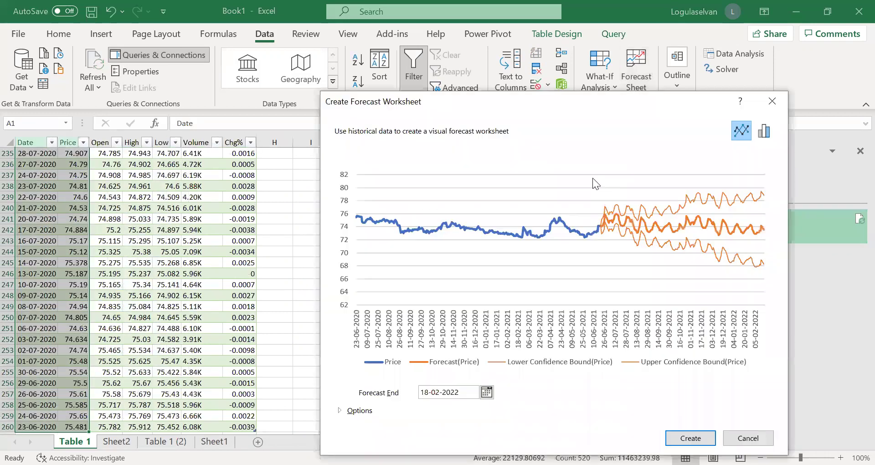
pyautogui.click(338, 411)
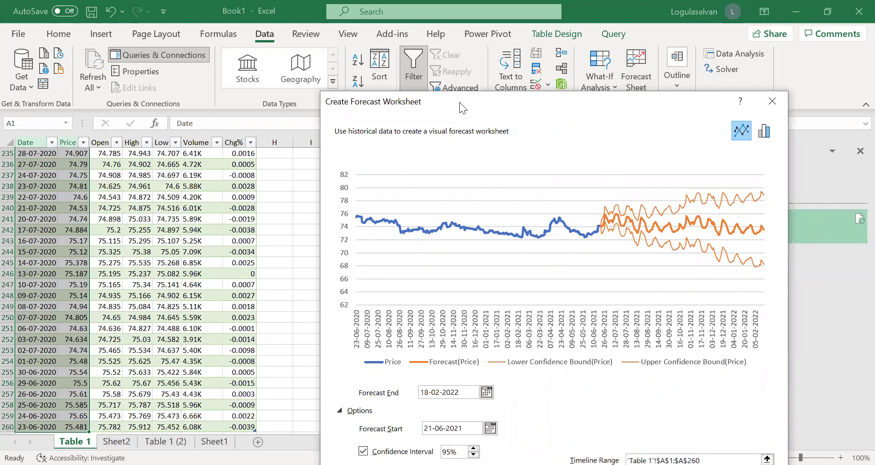
pyautogui.moveTo(459, 102); pyautogui.dragTo(462, 43)
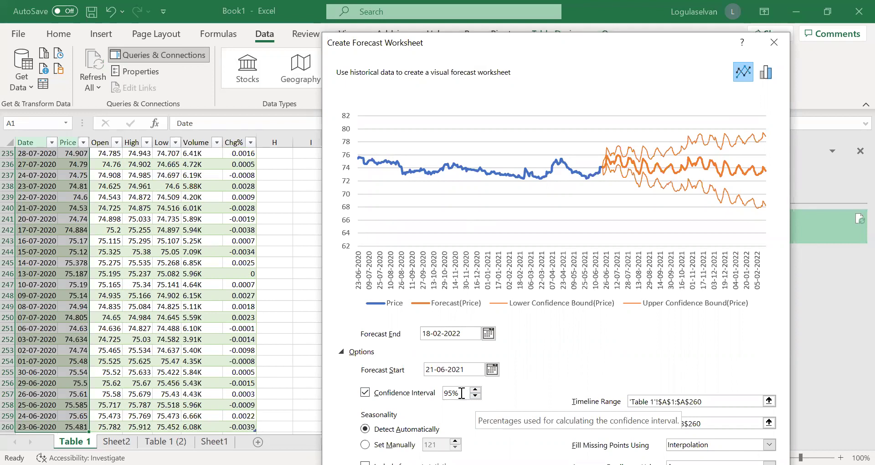
pyautogui.click(773, 49)
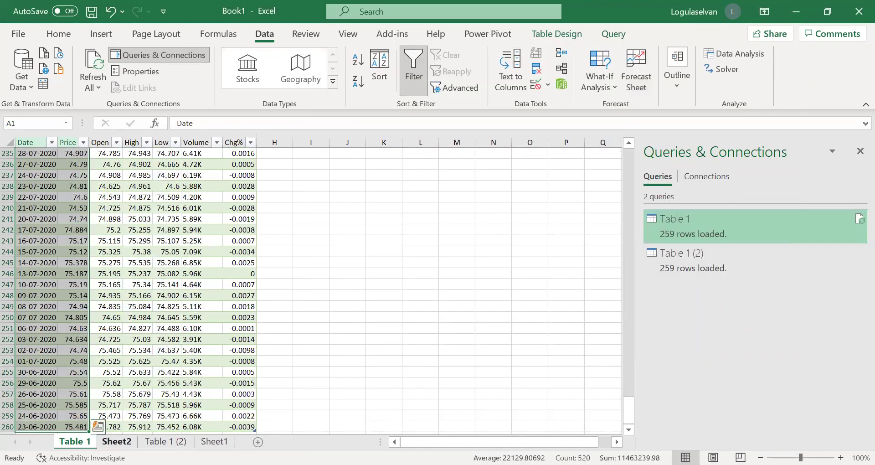
# - Return to the forecast sheet and check the forecast formula and Price cell for 22-06-2021
pyautogui.hotkey('ctrl', 'pagedown')
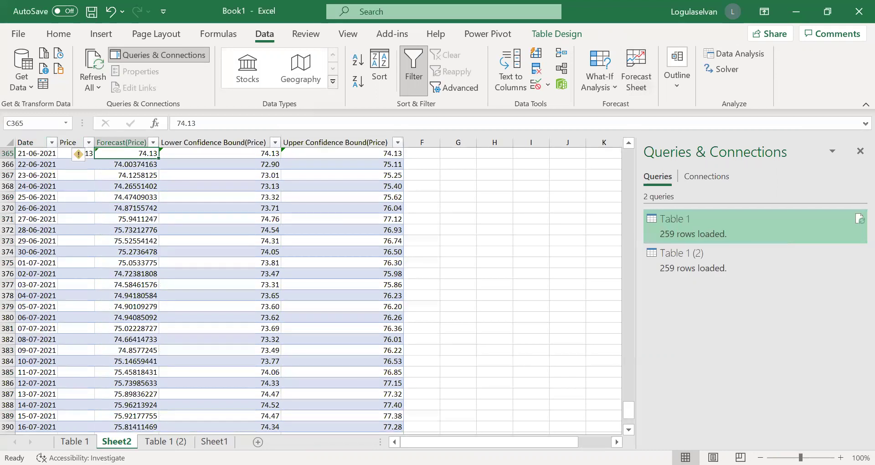
pyautogui.click(127, 164)
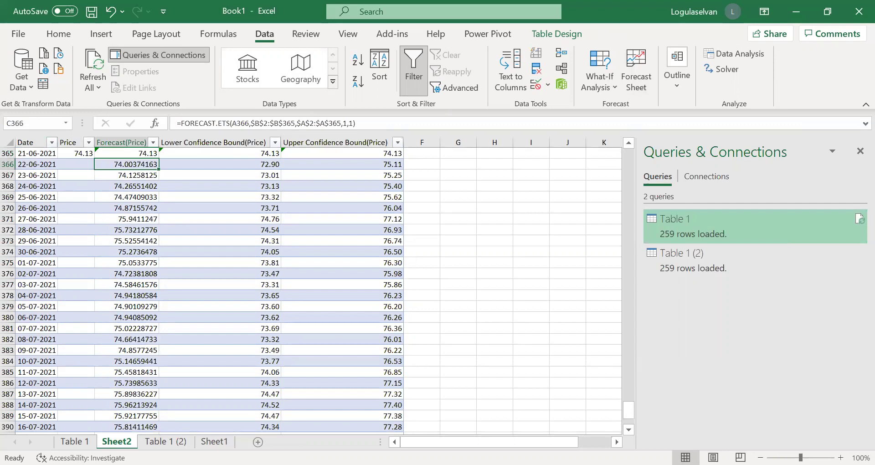
pyautogui.click(76, 164)
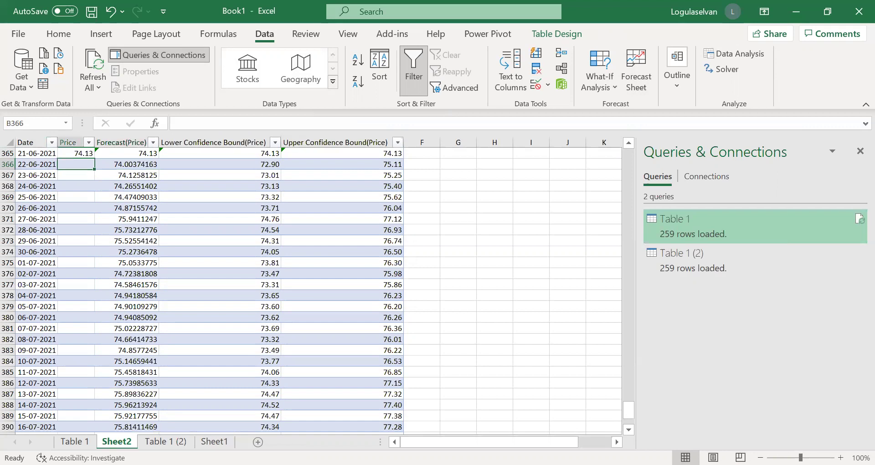